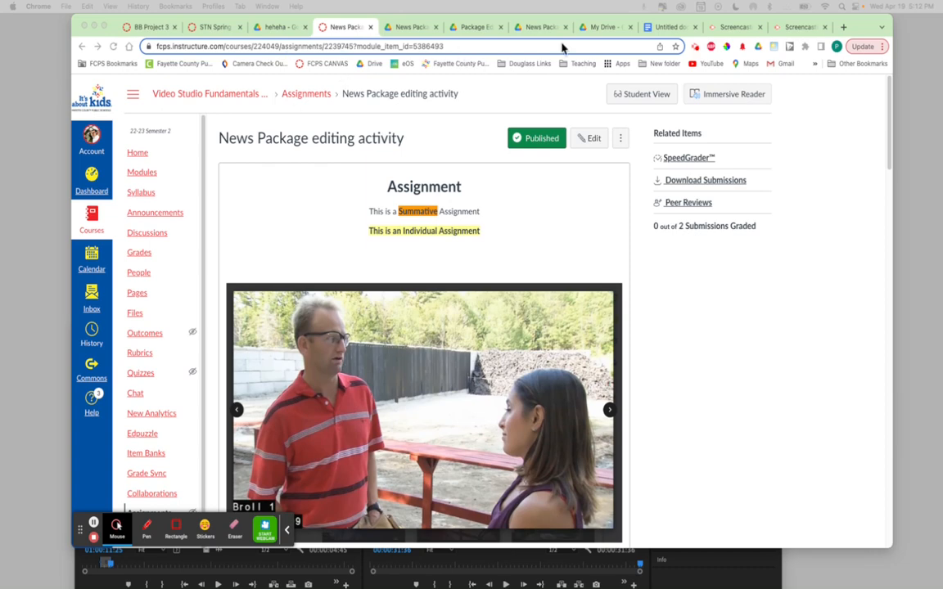
Read through the News Package editing activity assignment, including its success criteria, file links, required steps and timeline screenshot requirements
left_click(860, 29)
mouse_move(860, 28)
left_mouse_down()
mouse_move(829, 396)
mouse_move(857, 29)
left_mouse_up()
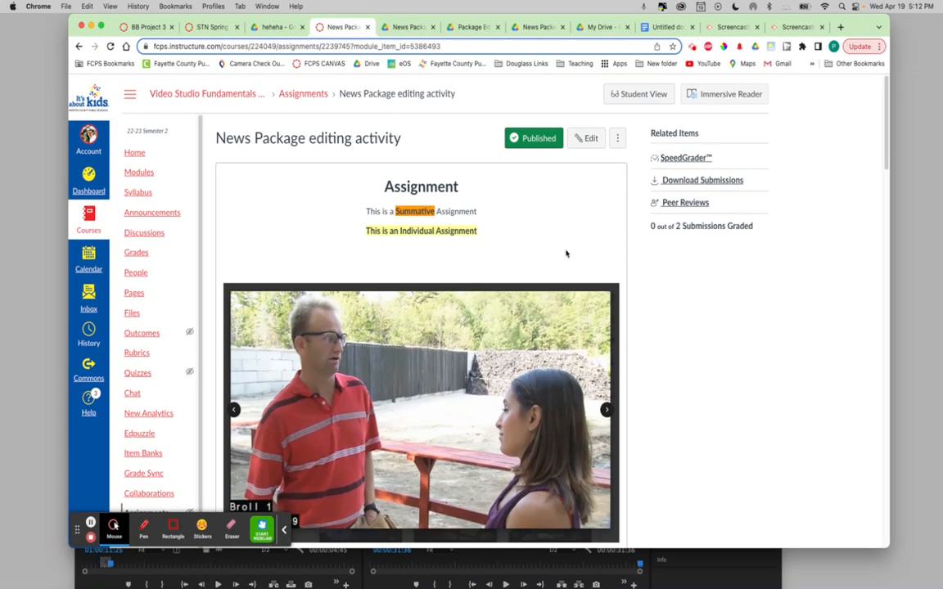
scroll(566, 254, "down", 3)
scroll(565, 254, "up", 2)
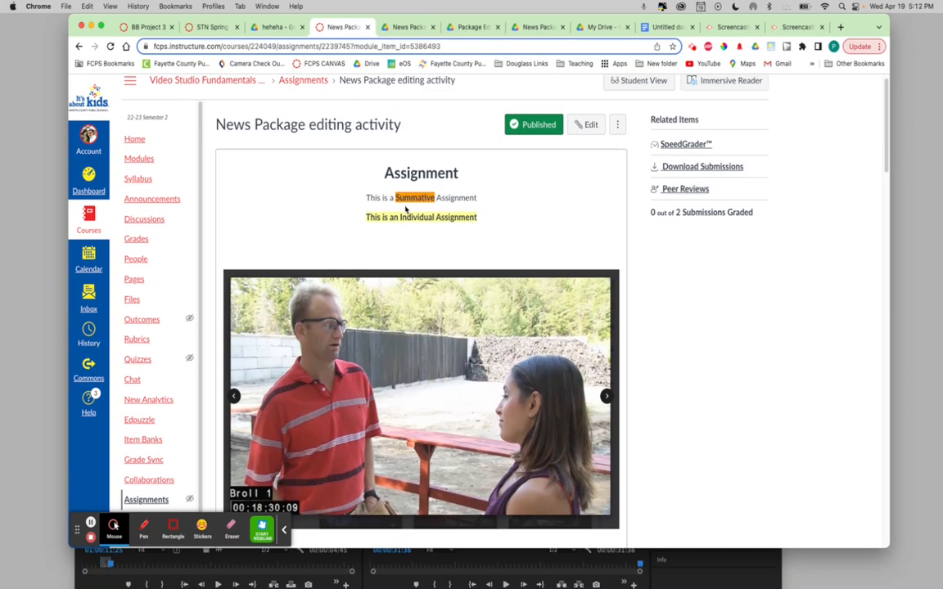
scroll(483, 221, "down", 5)
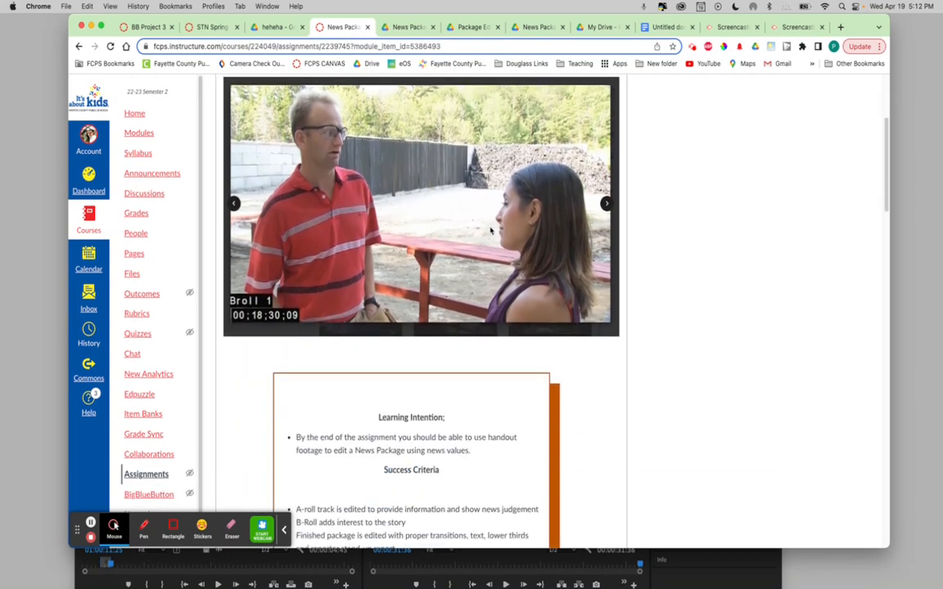
scroll(492, 231, "down", 7)
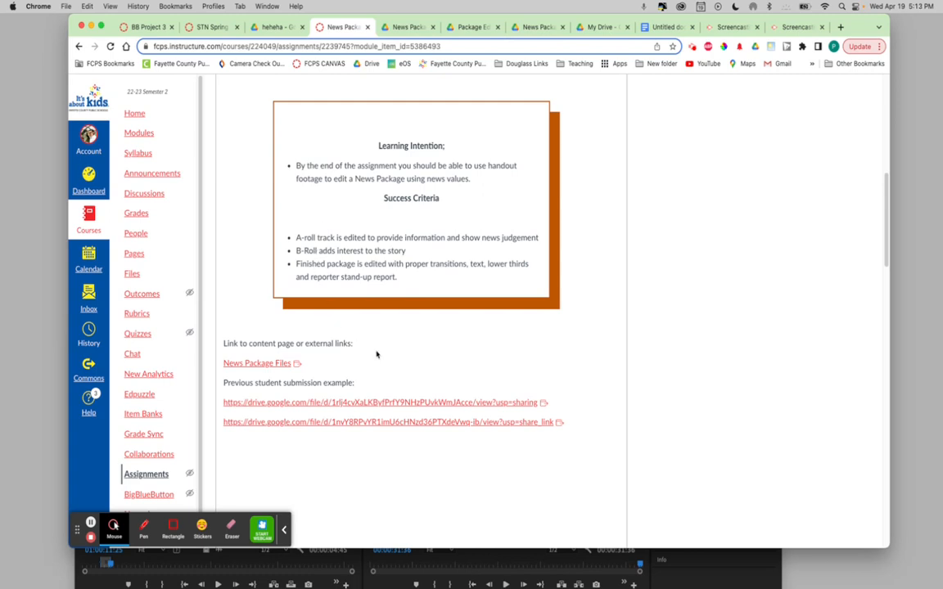
scroll(376, 353, "down", 5)
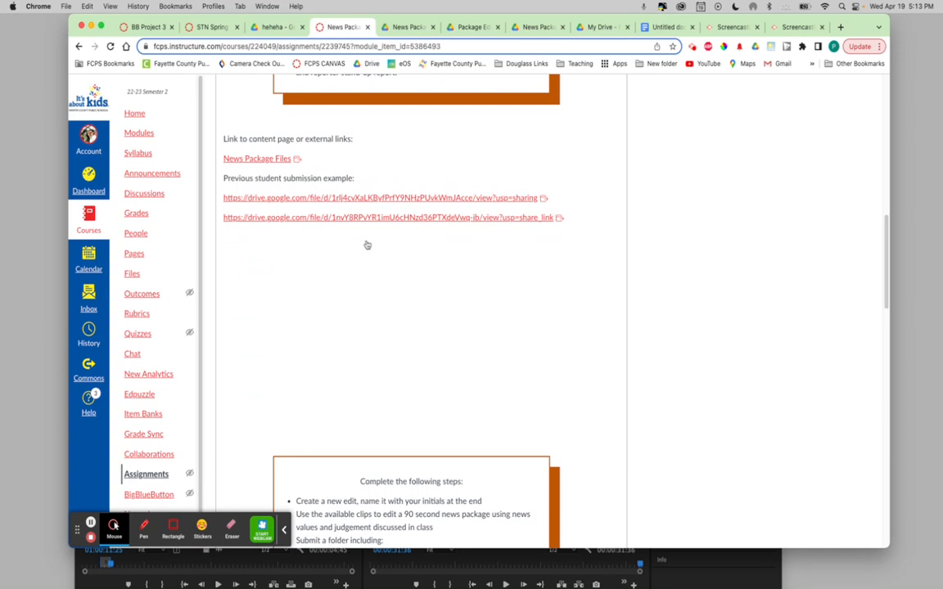
scroll(360, 229, "down", 7)
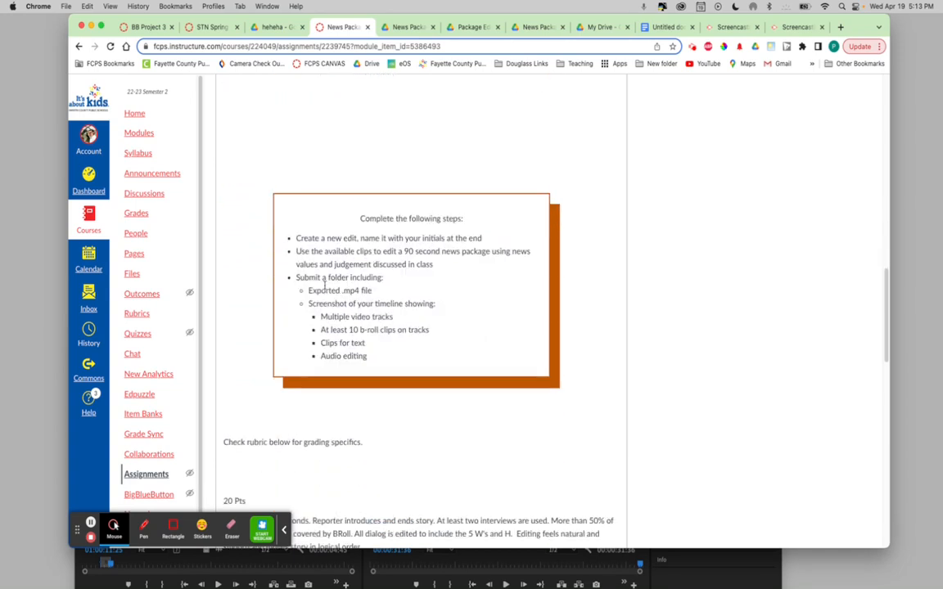
left_click_drag(310, 304, 381, 362)
left_click(385, 360)
left_click_drag(365, 344, 316, 355)
left_click(352, 357)
scroll(349, 375, "down", 10)
scroll(349, 376, "up", 10)
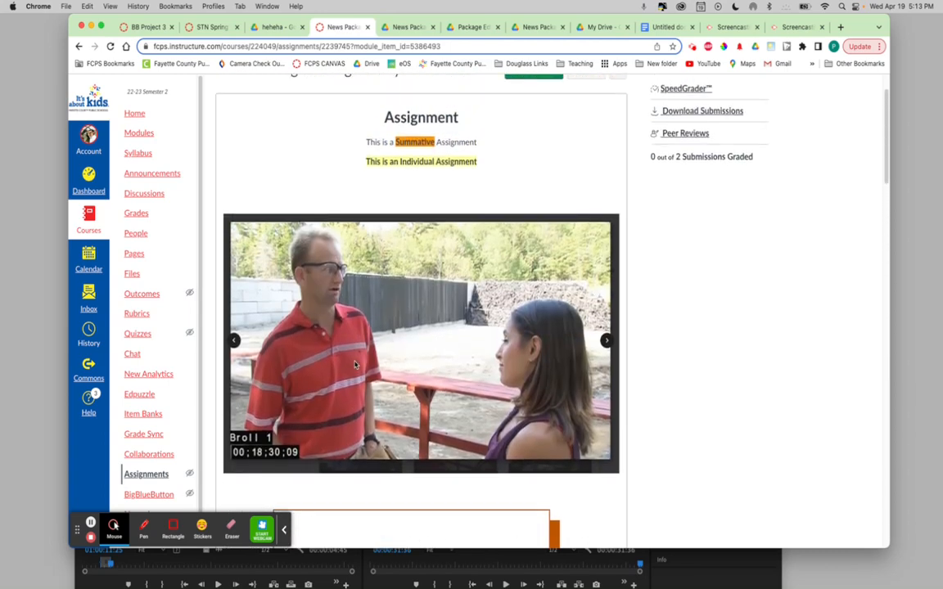
Switch to Premiere Pro and expand the NEWSPACKAGE_pa project window to full screen
left_click(711, 571)
left_click_drag(591, 328, 570, 33)
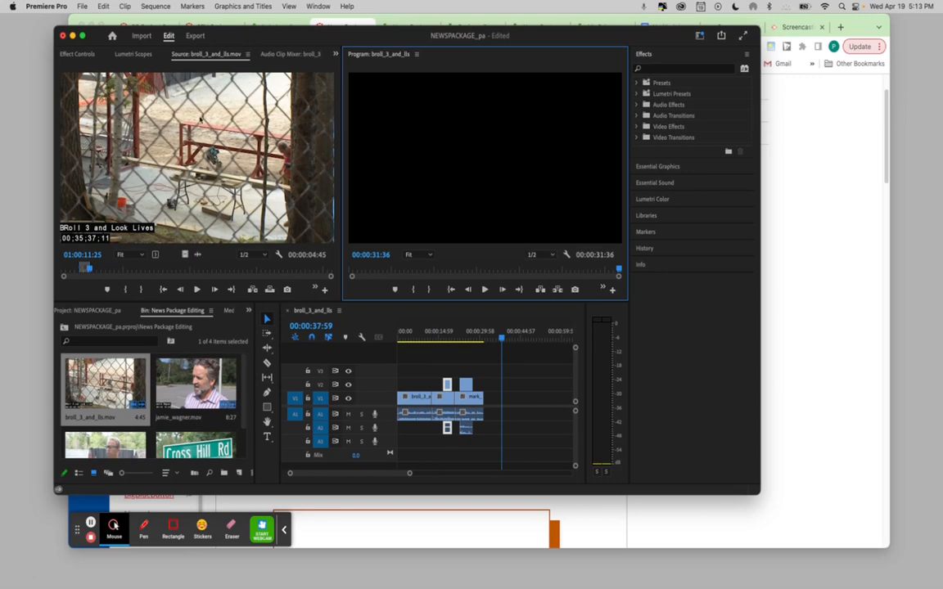
left_click(82, 36)
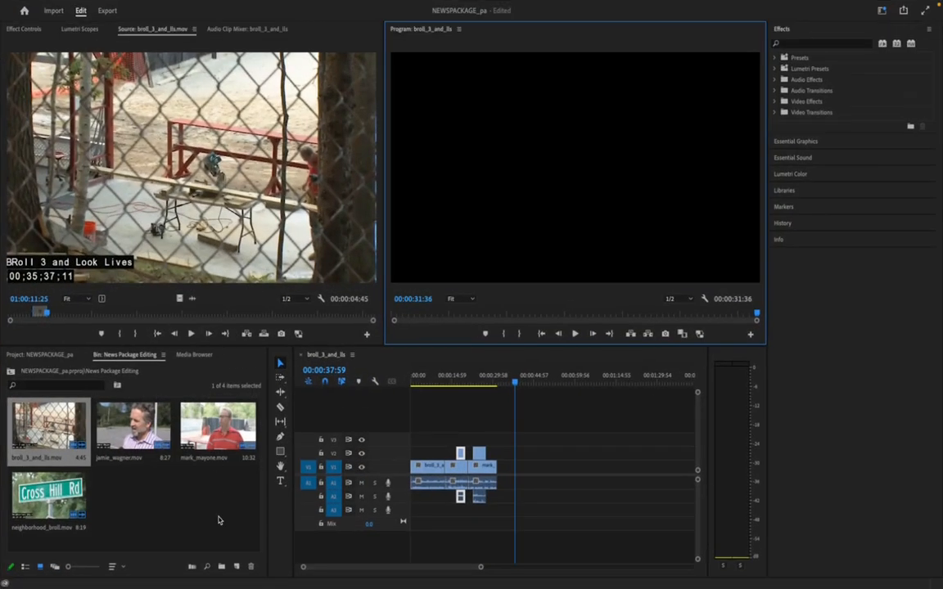
Review the broll_3_and_lls sequence by playing it around the cut from the fence b-roll to the first interview
left_click_drag(516, 382, 390, 383)
left_click_drag(480, 566, 428, 566)
left_click_drag(413, 382, 480, 383)
key("space")
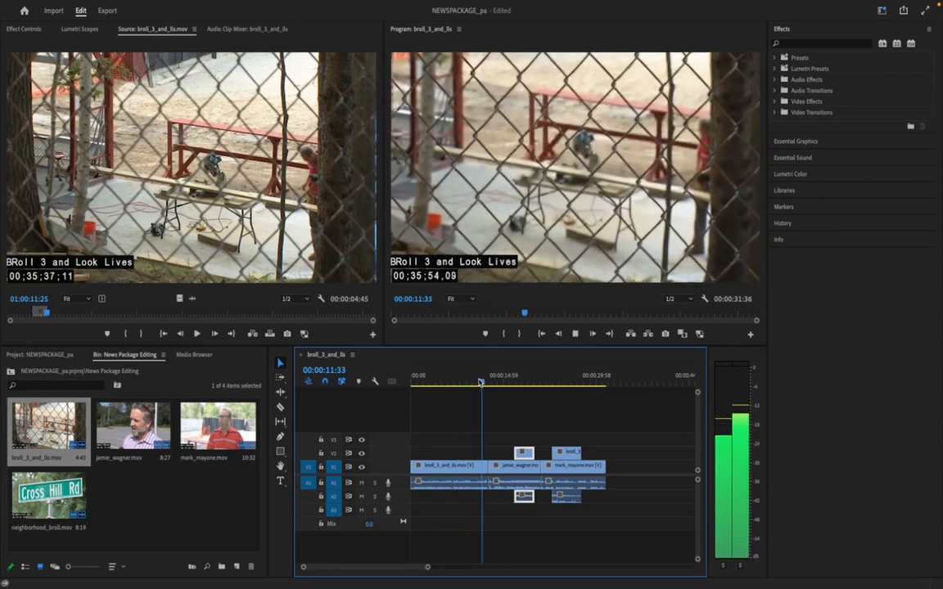
key("space")
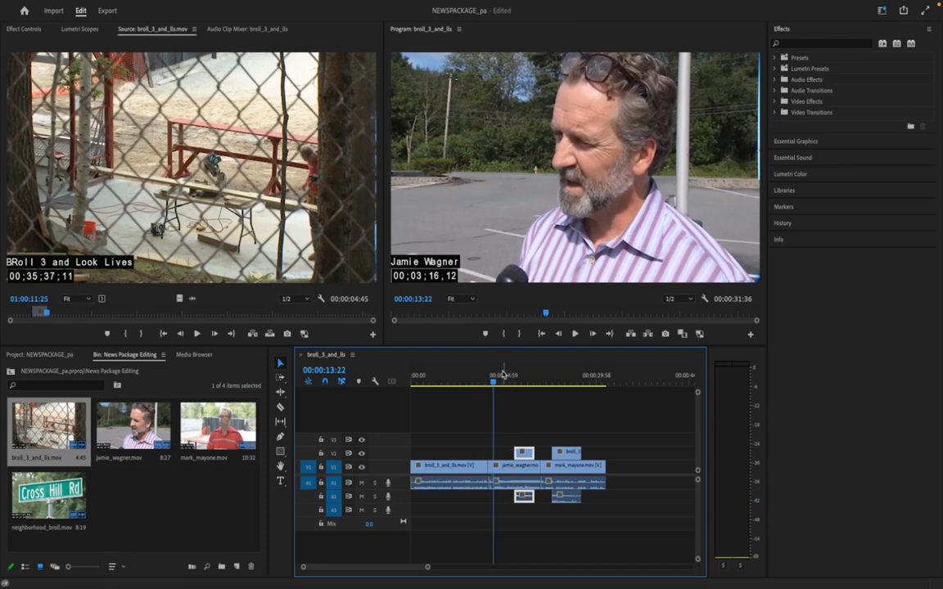
left_click(493, 382)
key("space")
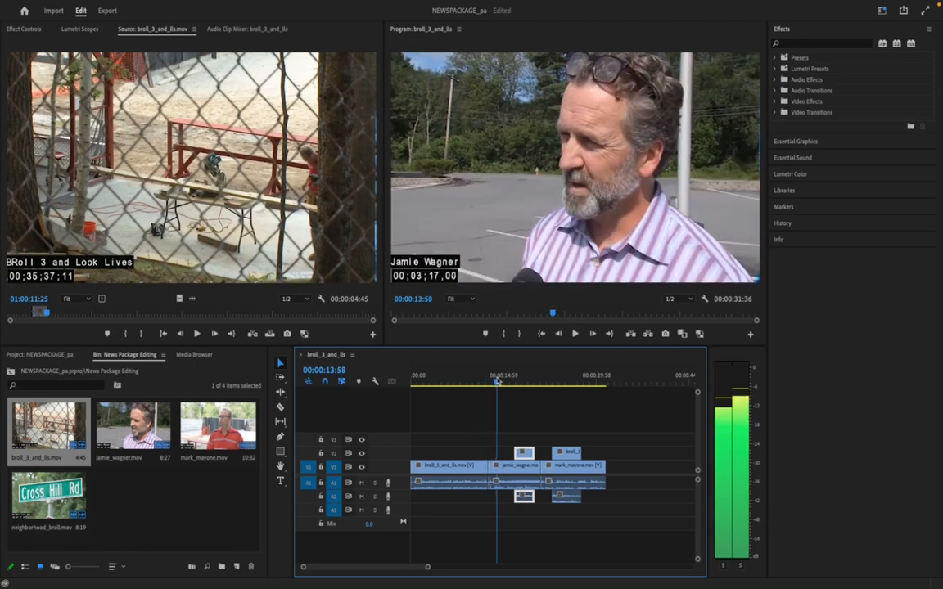
key("space")
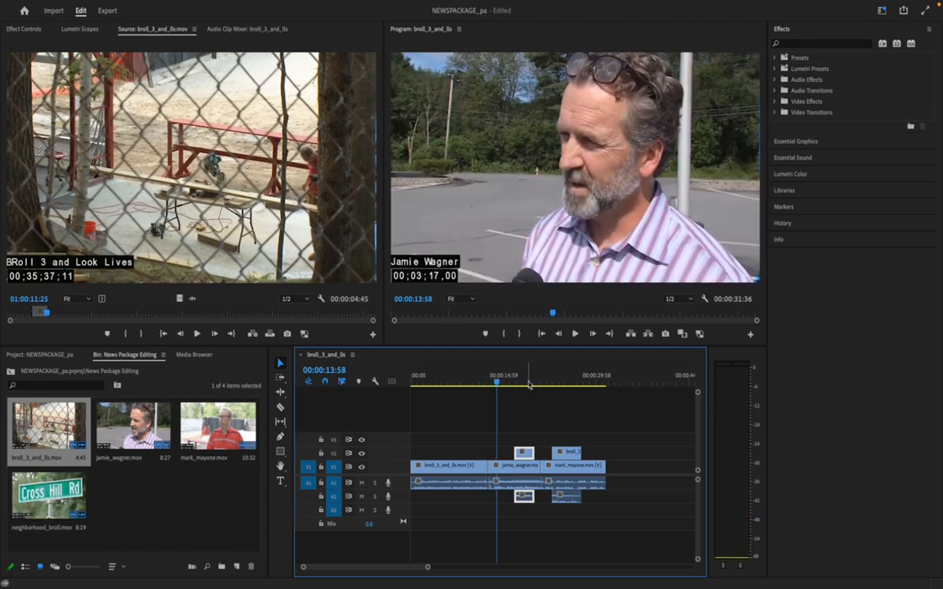
Load neighborhood_broll.mov into the Source monitor at 01:00:34:52 and change the workspace to Editing
double_click(45, 498)
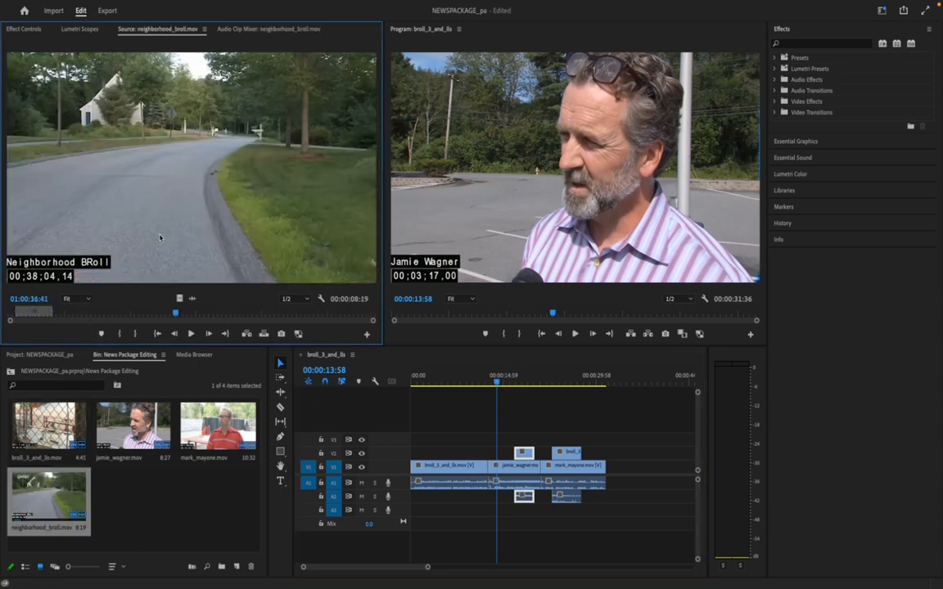
mouse_move(175, 315)
left_mouse_down()
mouse_move(275, 314)
mouse_move(167, 314)
left_mouse_up()
mouse_move(117, 4)
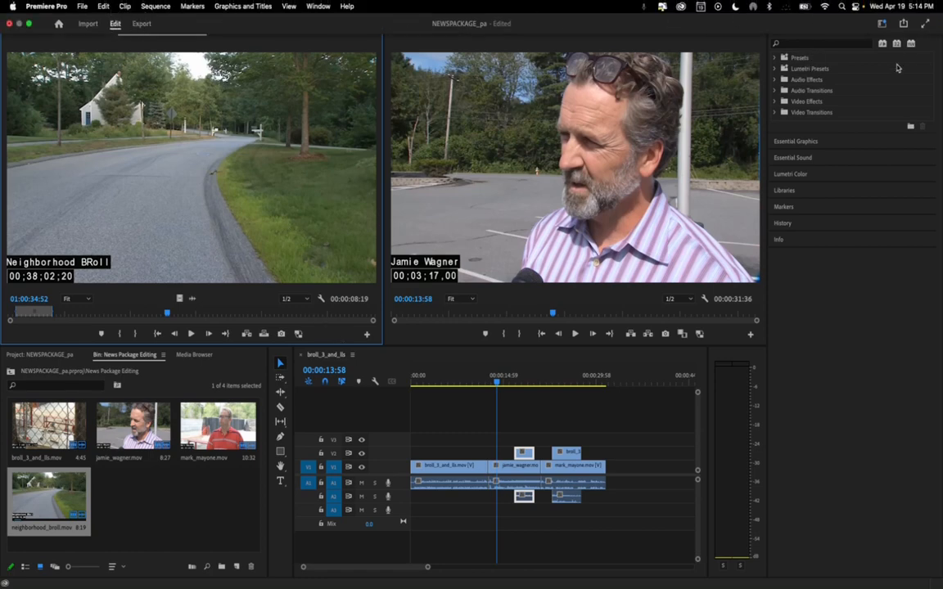
left_click(881, 11)
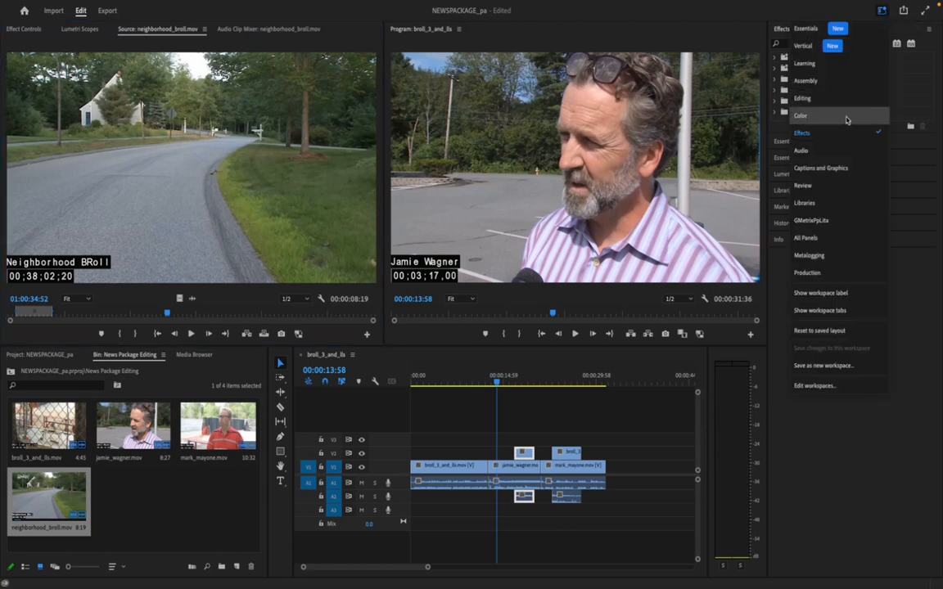
left_click(835, 98)
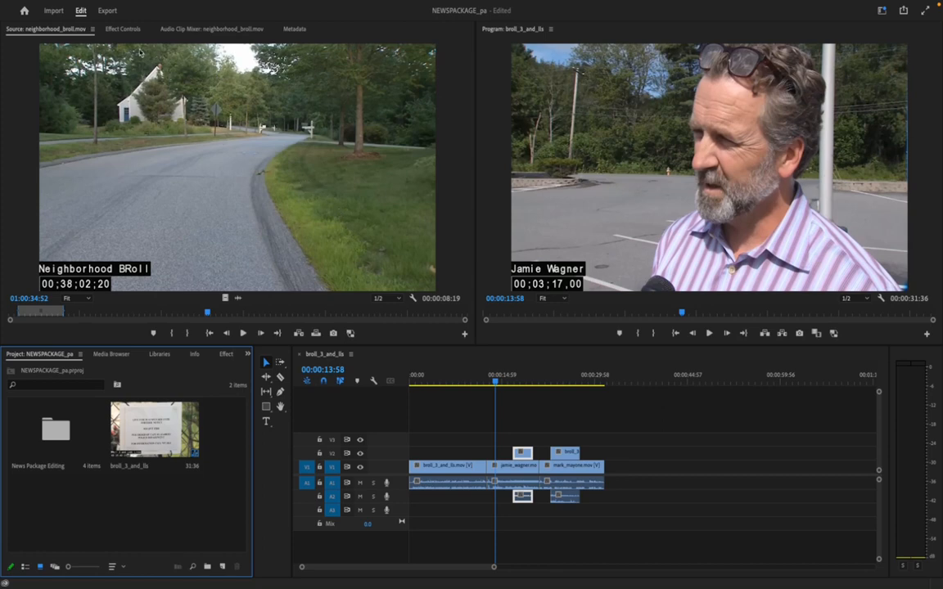
Clear both the in and out points of neighborhood_broll.mov in the Source monitor
left_click(103, 6)
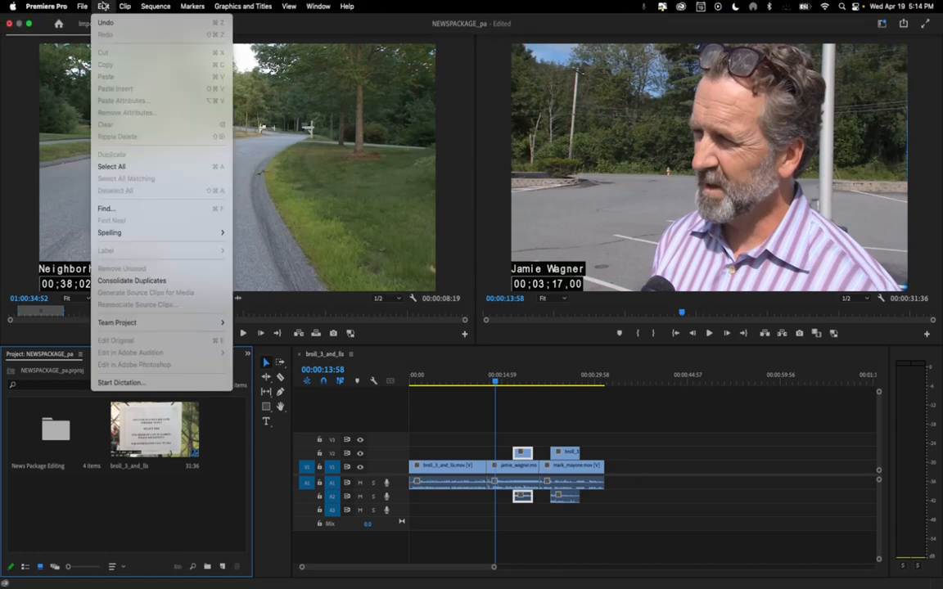
mouse_move(155, 6)
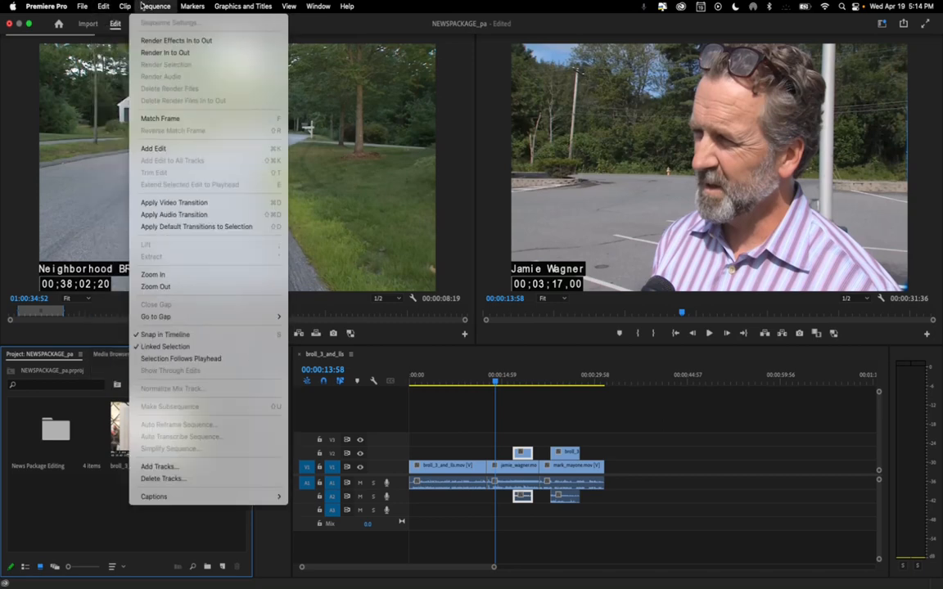
mouse_move(83, 7)
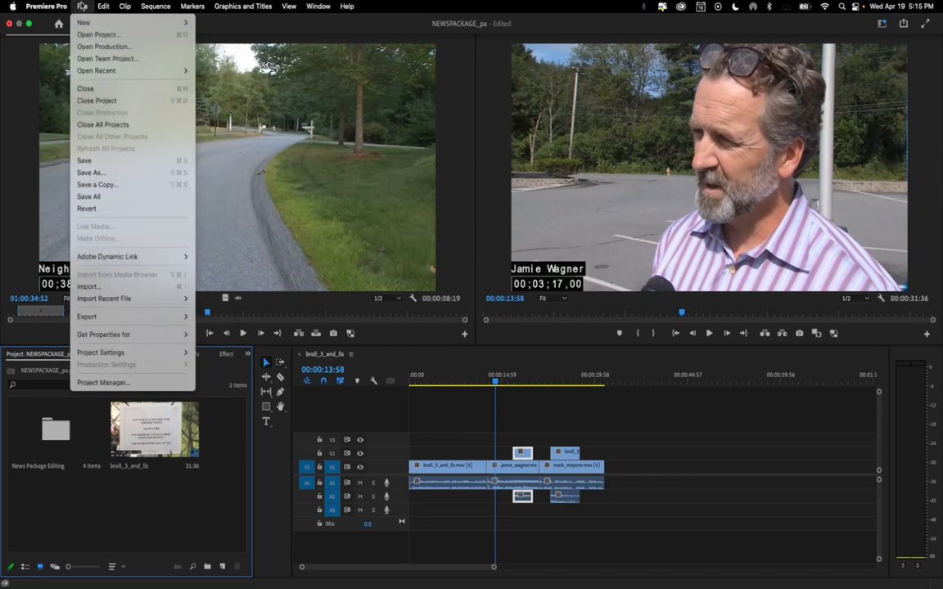
left_click(136, 7)
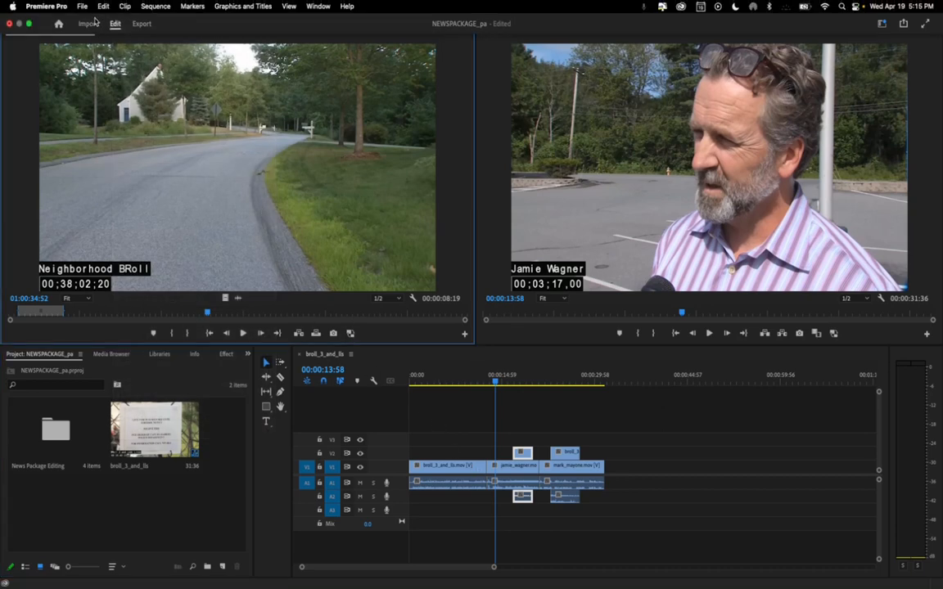
left_click(85, 6)
mouse_move(95, 7)
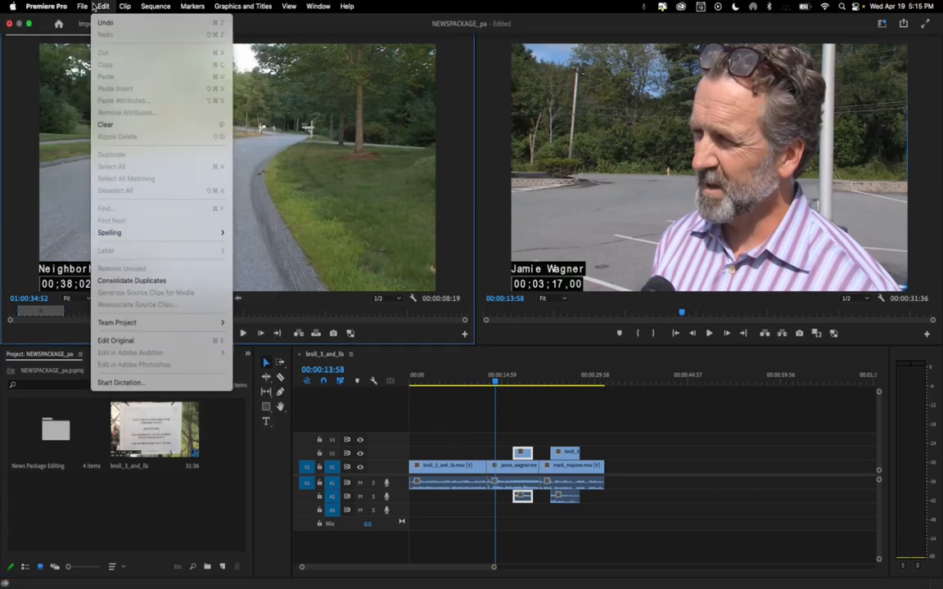
mouse_move(124, 6)
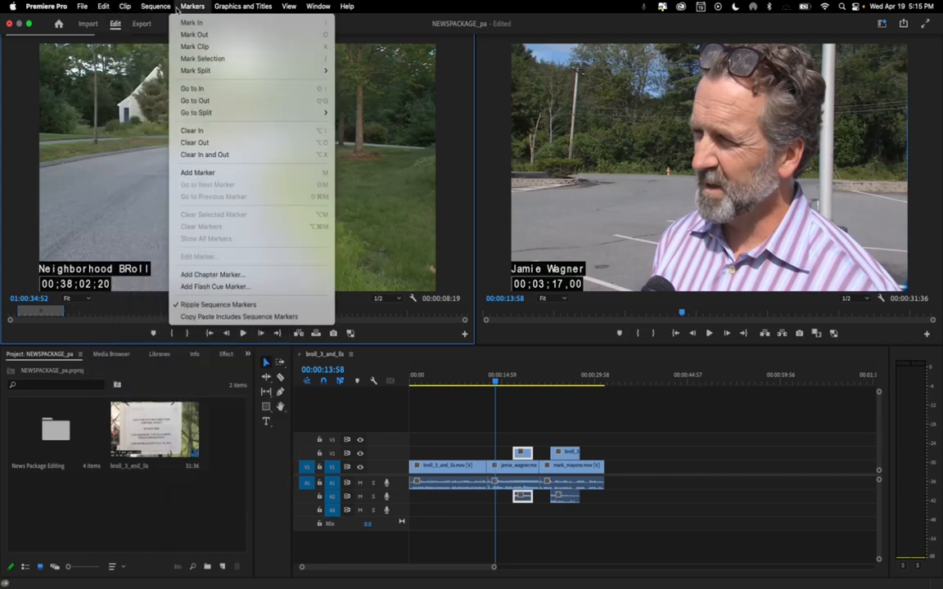
left_click(239, 155)
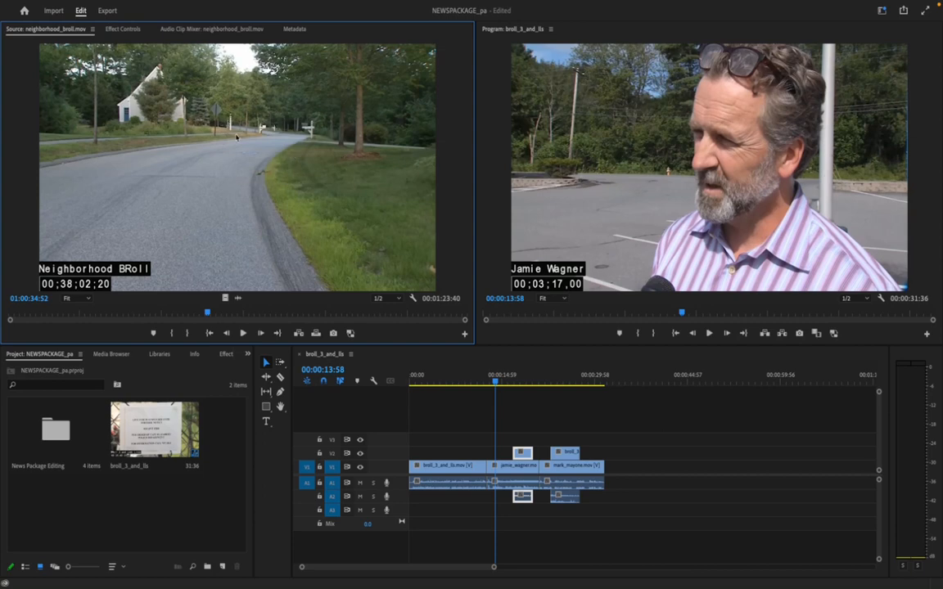
Try placing the entire neighborhood_broll.mov clip on V1 and A1 past the existing clips, and delete it again
left_click_drag(436, 307, 660, 460)
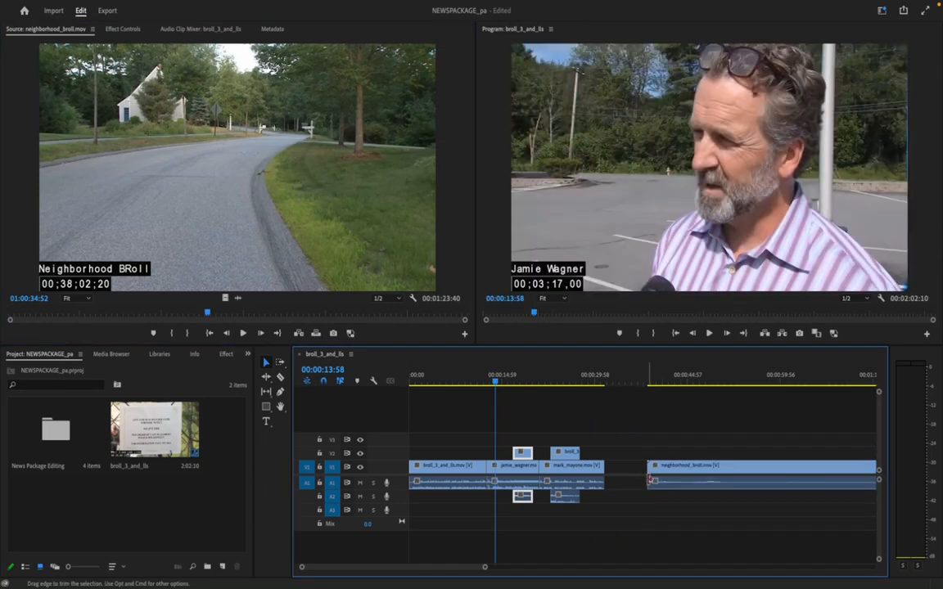
left_click_drag(597, 381, 694, 380)
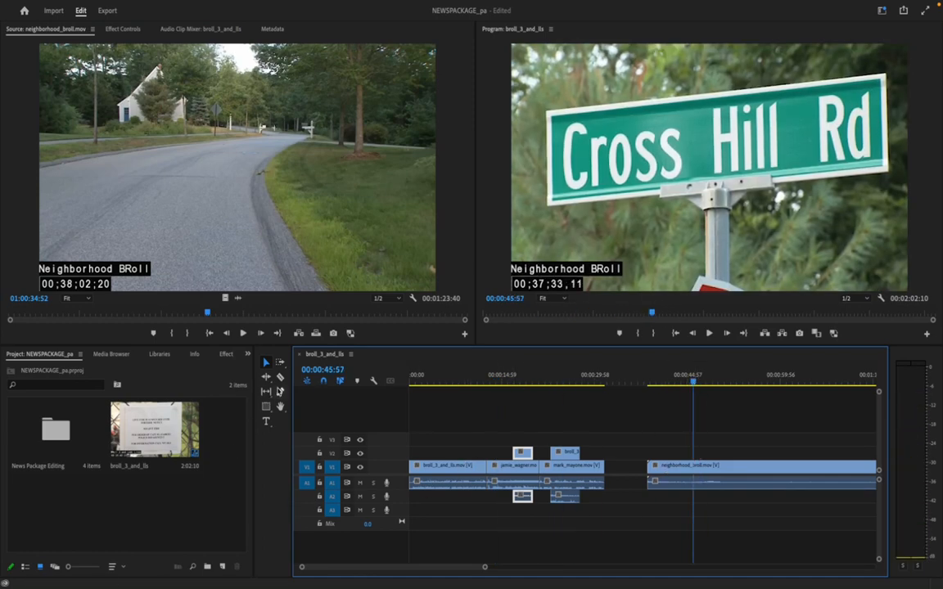
left_click(682, 466)
key("Delete")
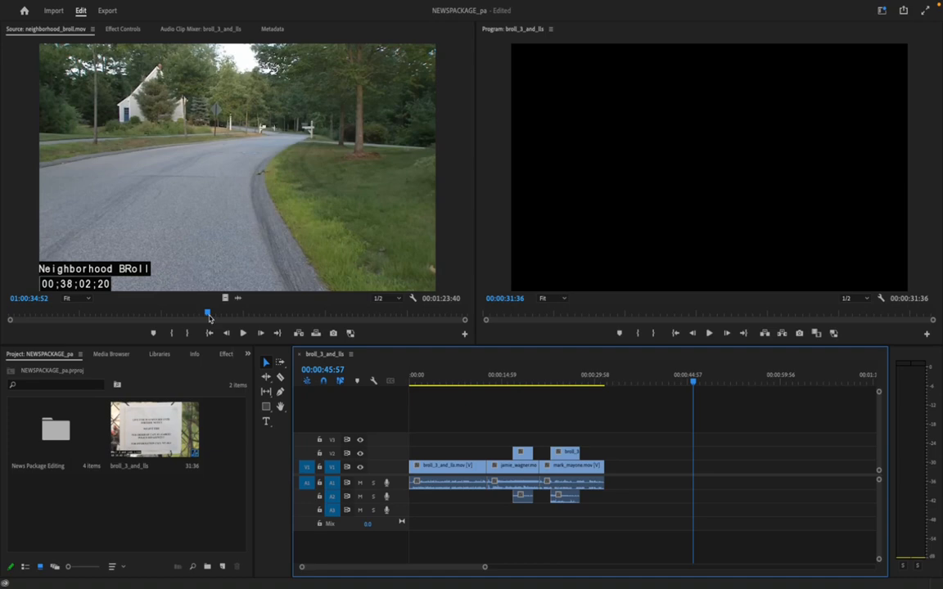
Mark neighborhood_broll.mov in the Source monitor with an in point at 01:00:34:36 and an out point at 01:00:43:51
mouse_move(208, 315)
left_mouse_down()
mouse_move(247, 315)
mouse_move(177, 314)
mouse_move(282, 313)
mouse_move(193, 313)
mouse_move(208, 312)
left_mouse_up()
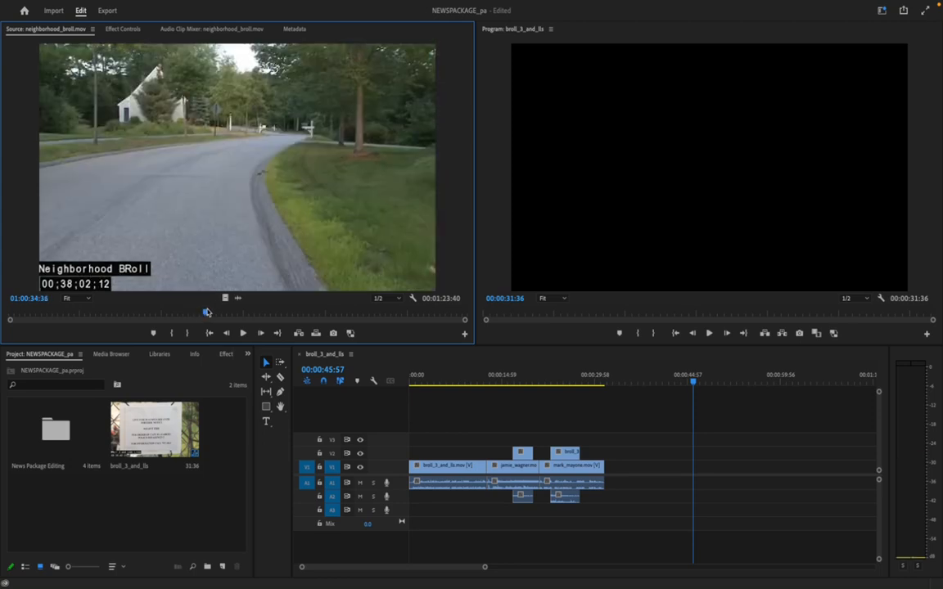
key("i")
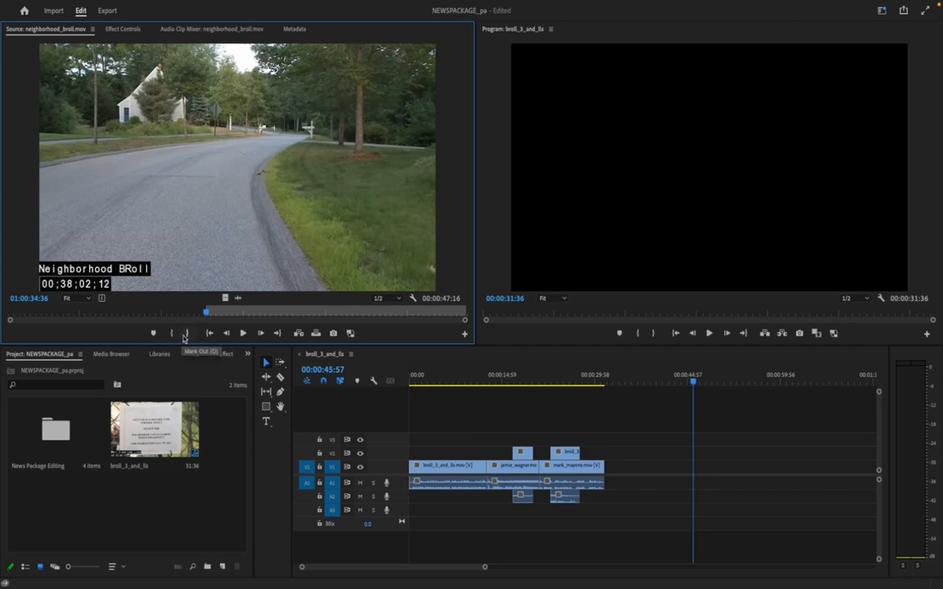
mouse_move(206, 313)
left_mouse_down()
mouse_move(276, 313)
mouse_move(258, 314)
left_mouse_up()
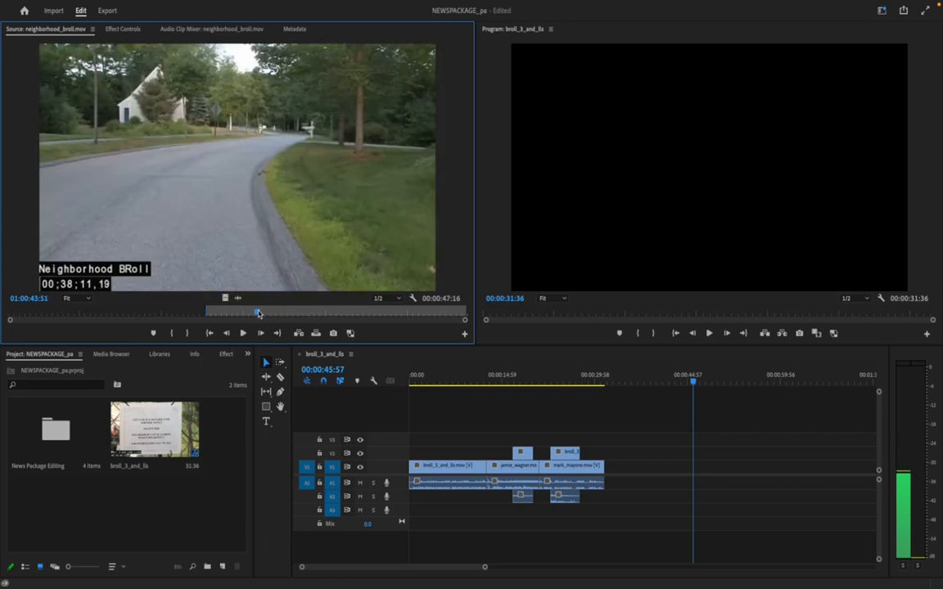
key("o")
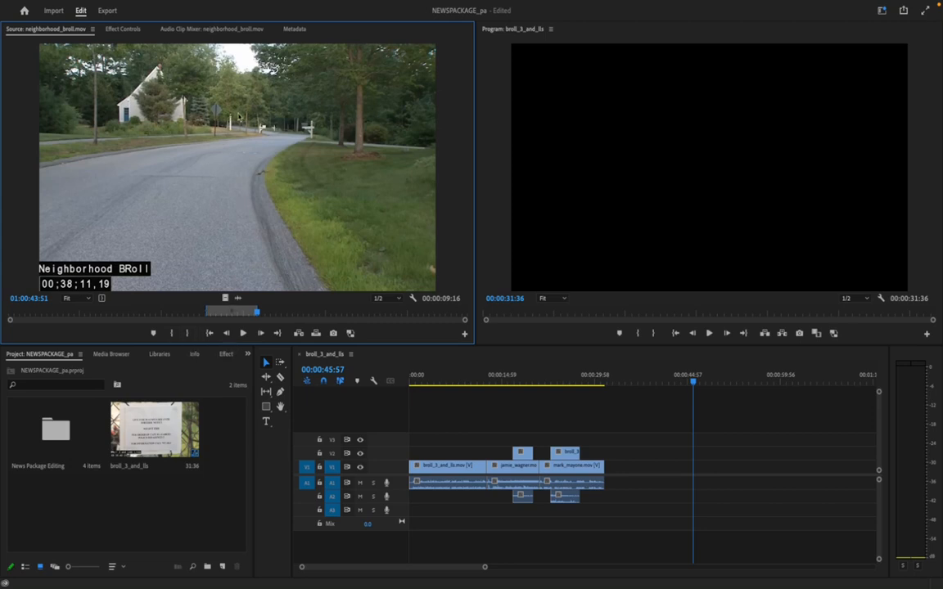
Try adding the marked neighborhood range with its audio to V1 and A1 after the last clip, and undo the placement
left_click_drag(447, 342, 621, 482)
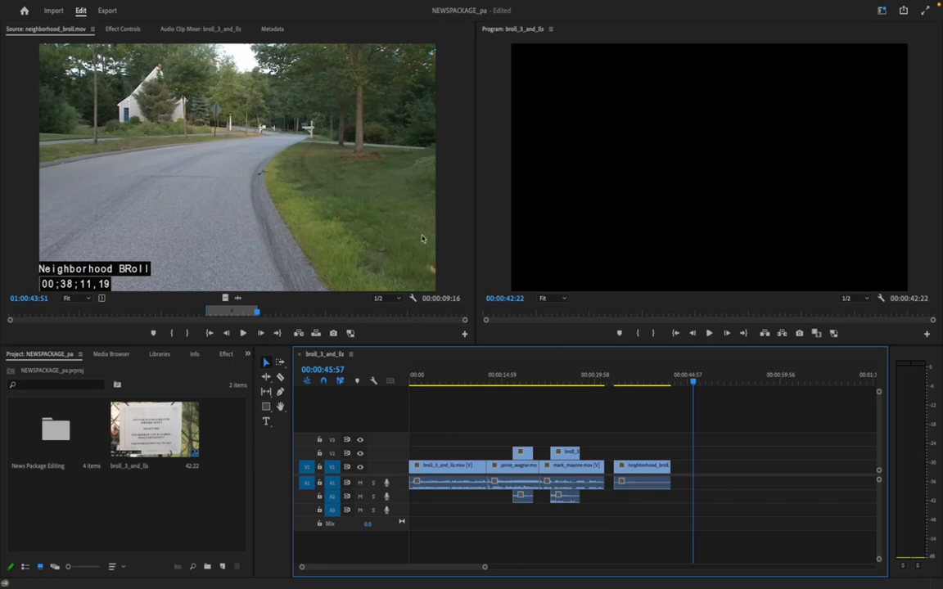
key("ctrl+z")
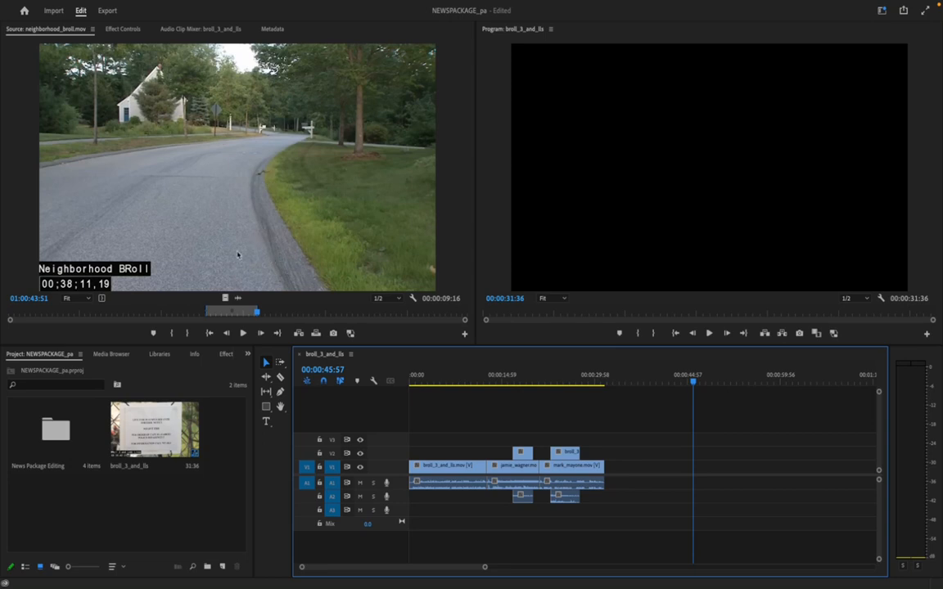
Add only the video of the marked neighborhood range to V2, starting over the end of the last V1 clip
left_click(224, 299)
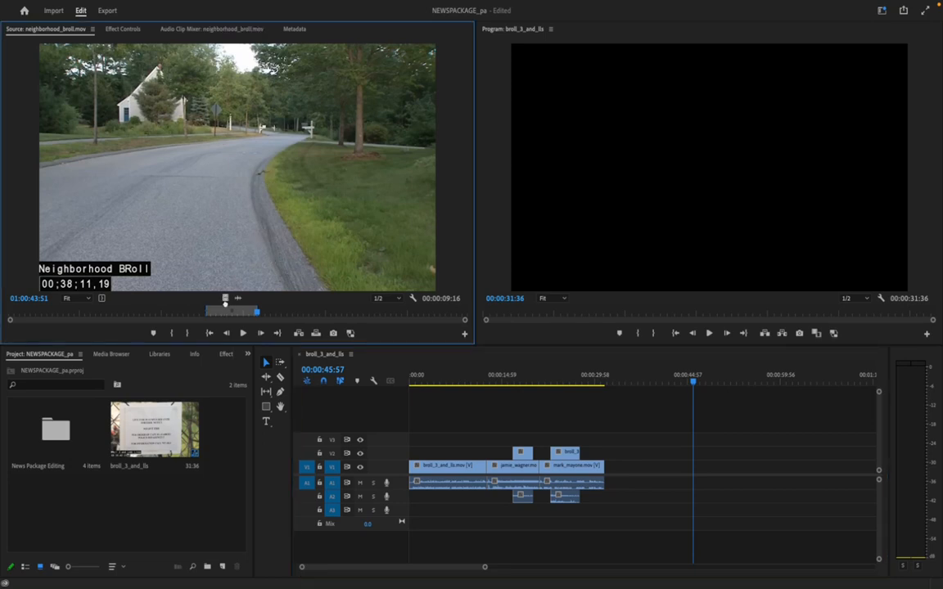
left_click_drag(314, 361, 598, 463)
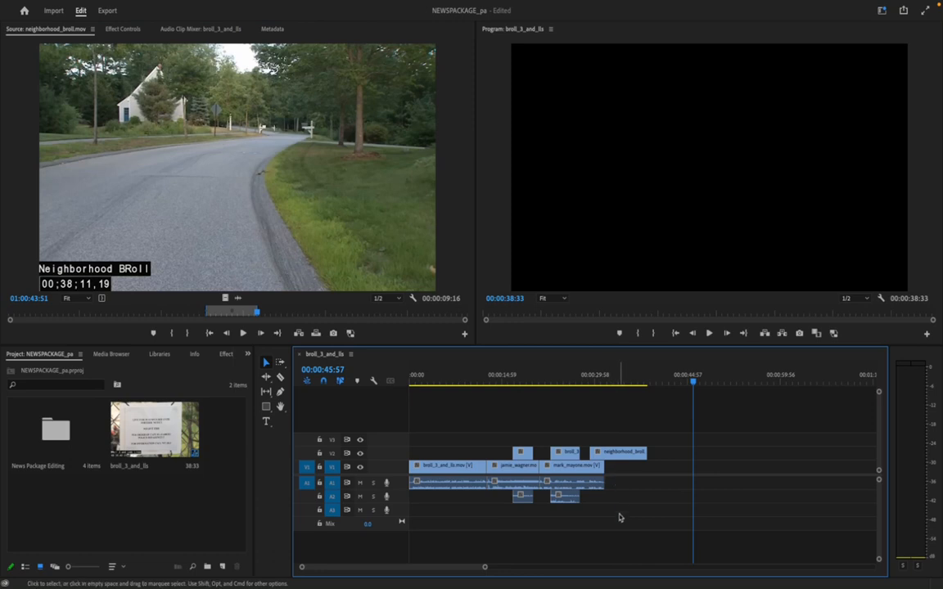
Add only the marked neighborhood range's audio to A3, ending where the first V2 clip starts, and preview the neighborhood b-roll over the last interview
left_click_drag(618, 455, 618, 457)
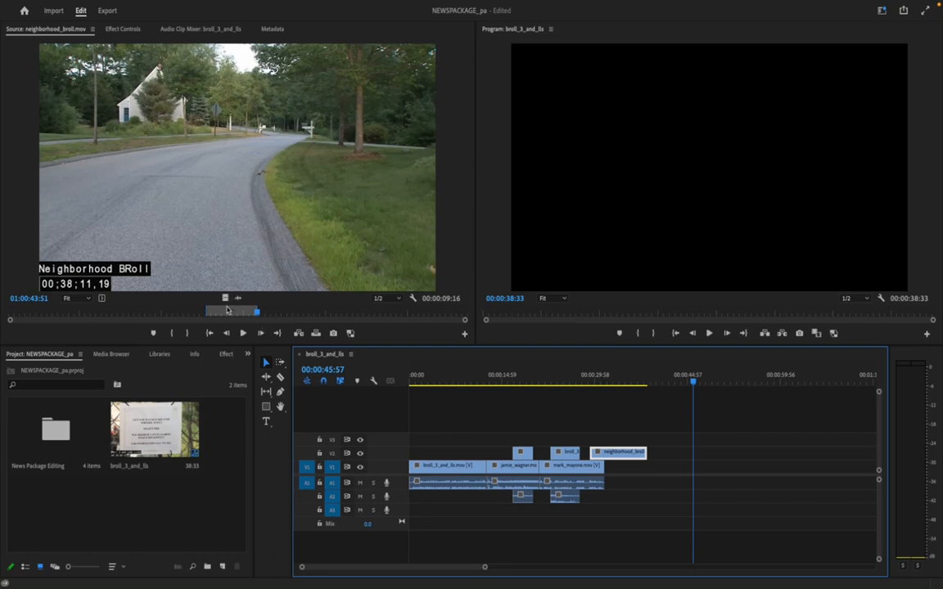
left_click_drag(239, 297, 461, 514)
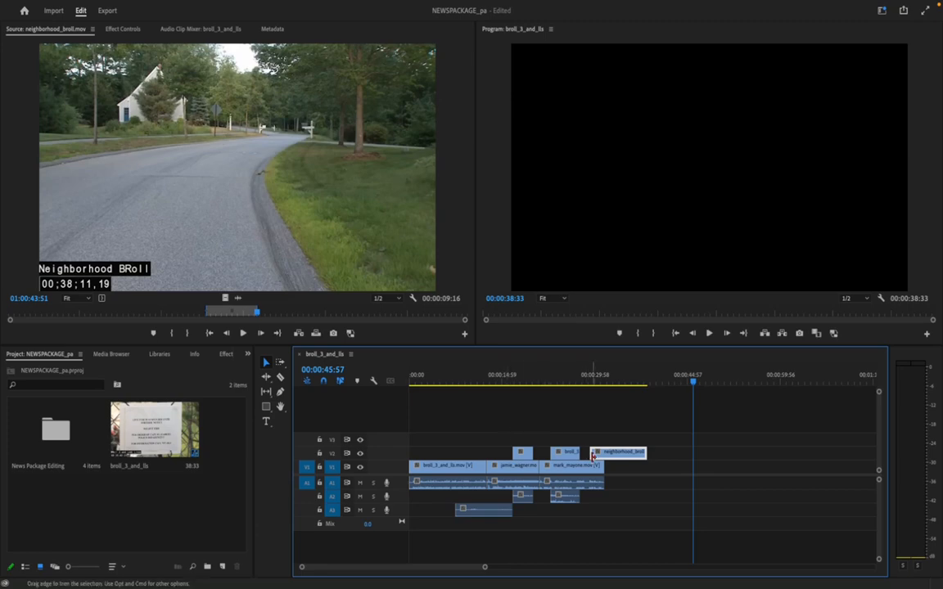
left_click_drag(692, 381, 588, 413)
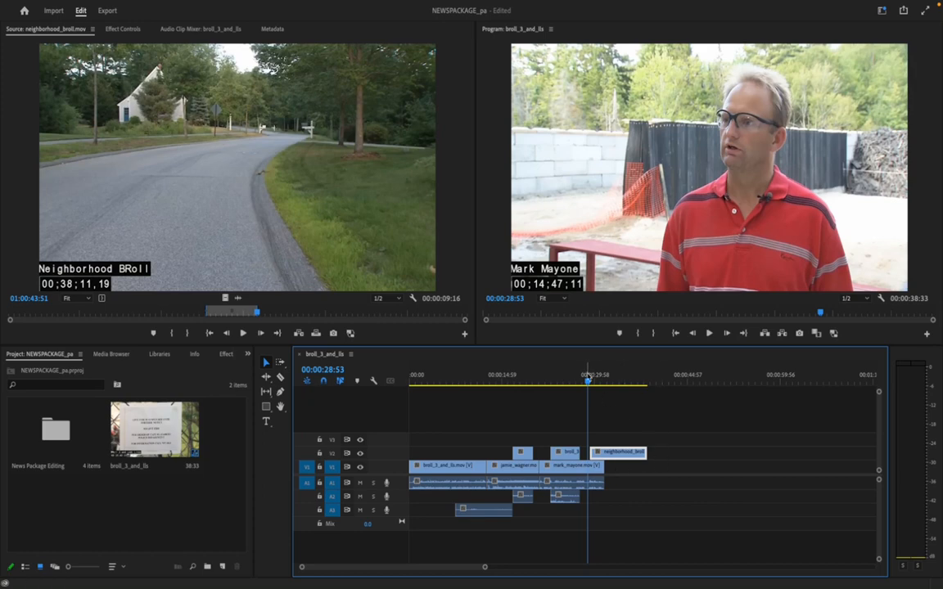
mouse_move(588, 378)
left_mouse_down()
mouse_move(522, 379)
mouse_move(593, 379)
left_mouse_up()
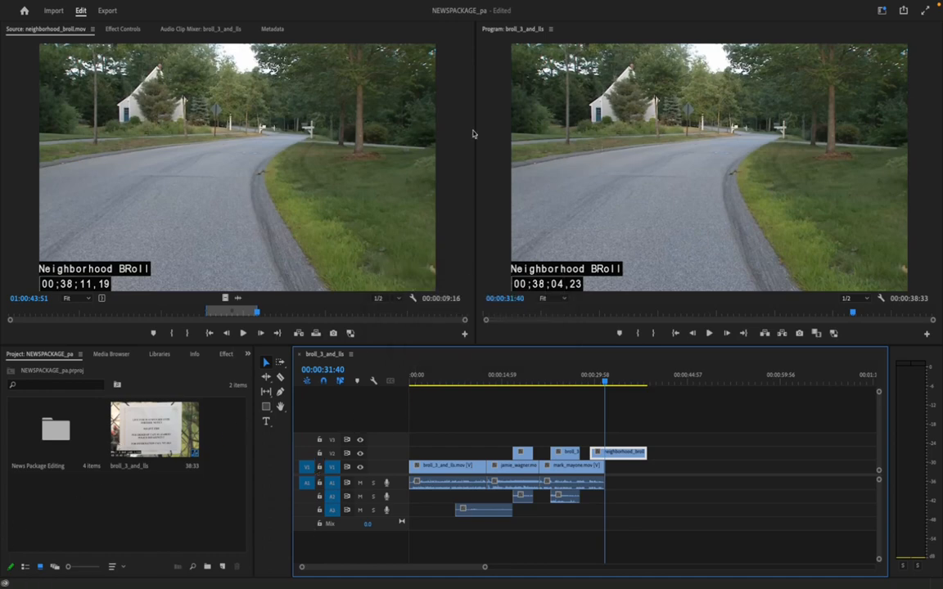
mouse_move(10, 4)
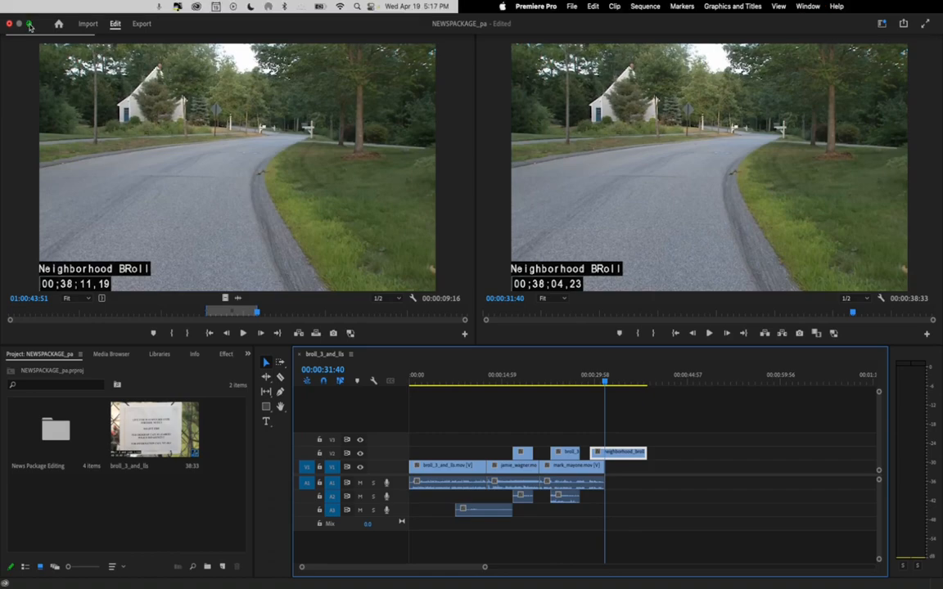
left_click(30, 25)
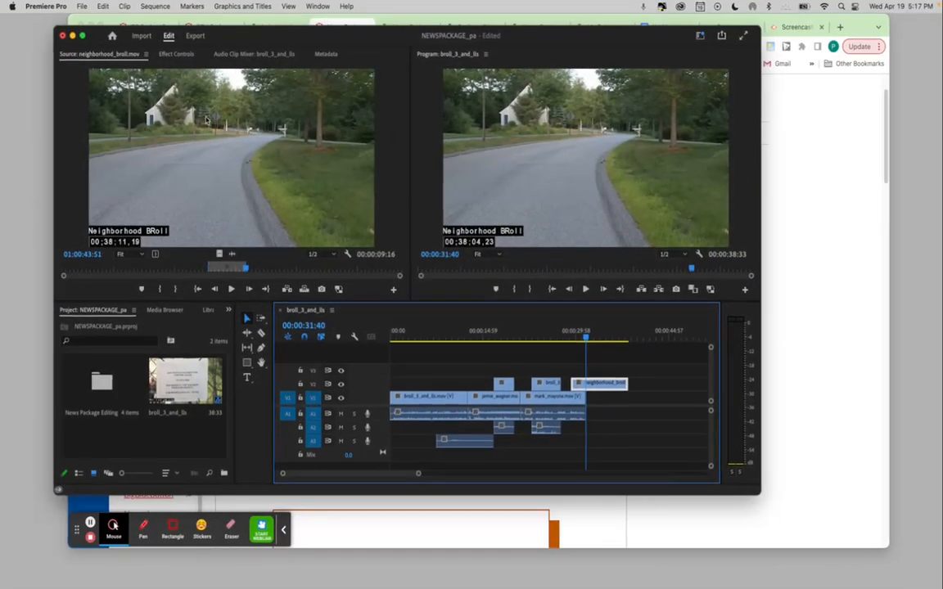
left_click(833, 131)
left_click(692, 46)
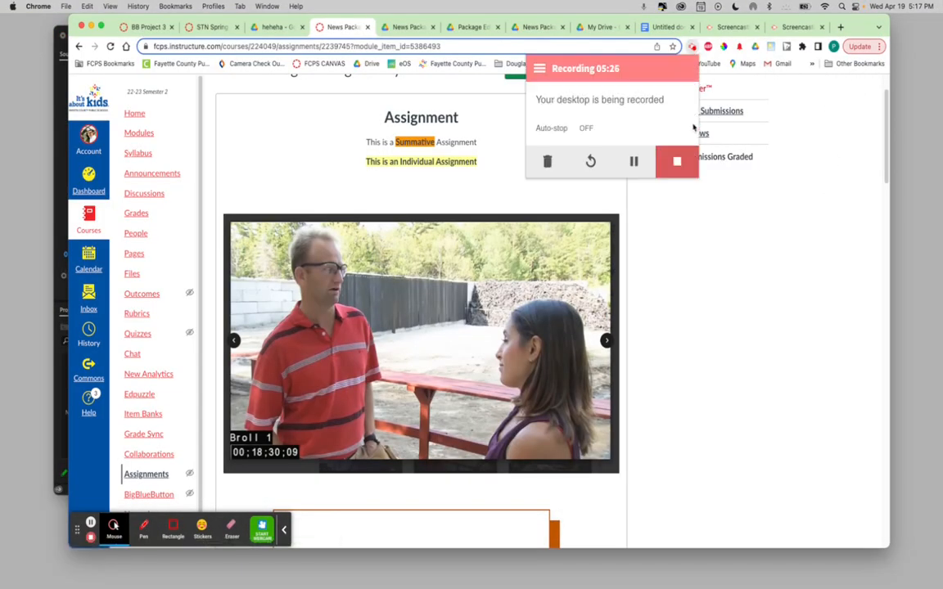